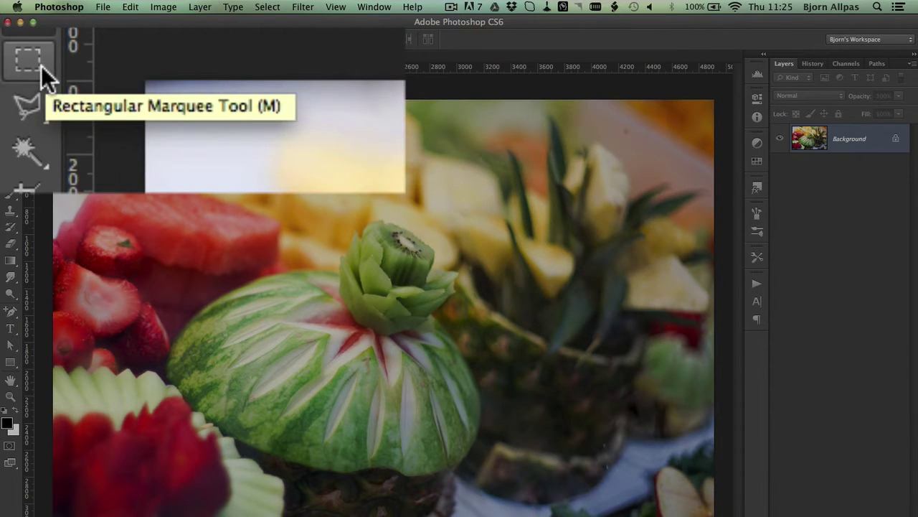
Choose the Rectangular Marquee Tool from the marquee tool flyout.
{"action": "left_click", "coordinate": [41, 65]}
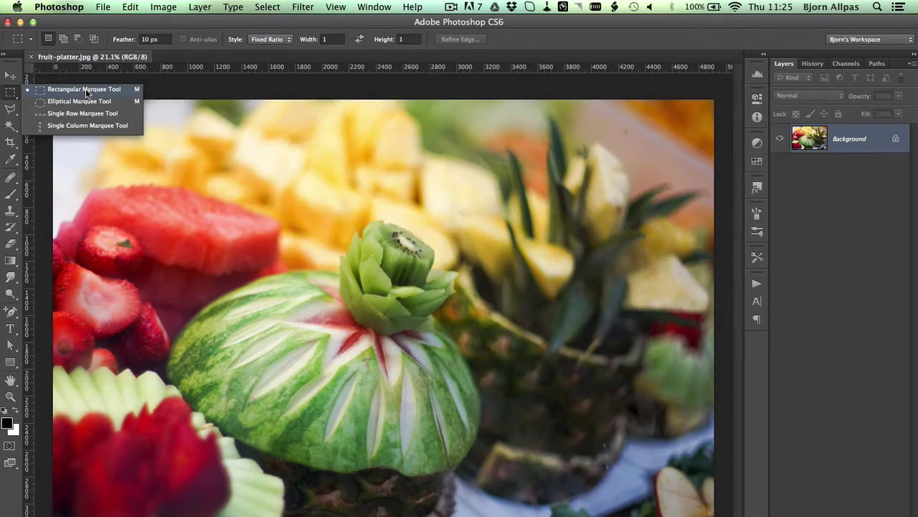
{"action": "left_click", "coordinate": [85, 89]}
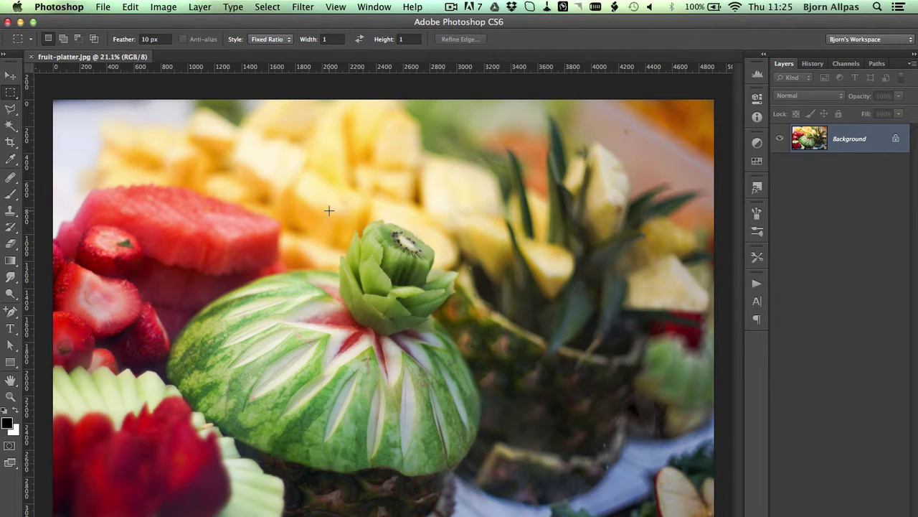
Draw a trial square around the kiwi, set Feather to 0 px, then deselect.
{"action": "left_click_drag", "start_coordinate": [328, 210], "coordinate": [482, 345]}
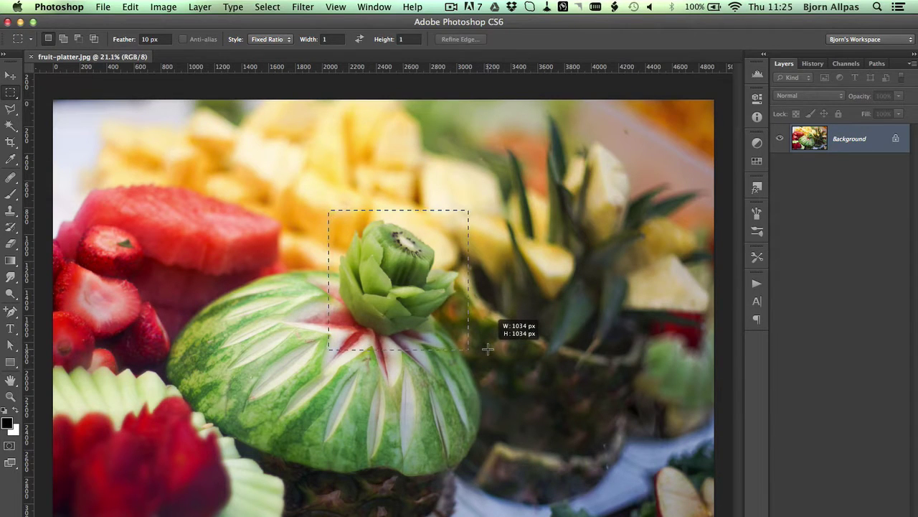
{"action": "left_click_drag", "start_coordinate": [482, 344], "coordinate": [487, 349]}
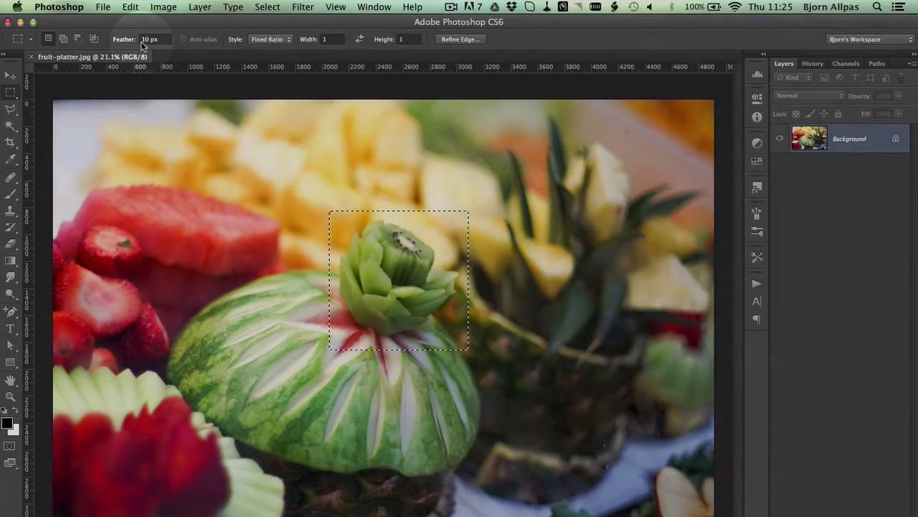
{"action": "double_click", "coordinate": [144, 40]}
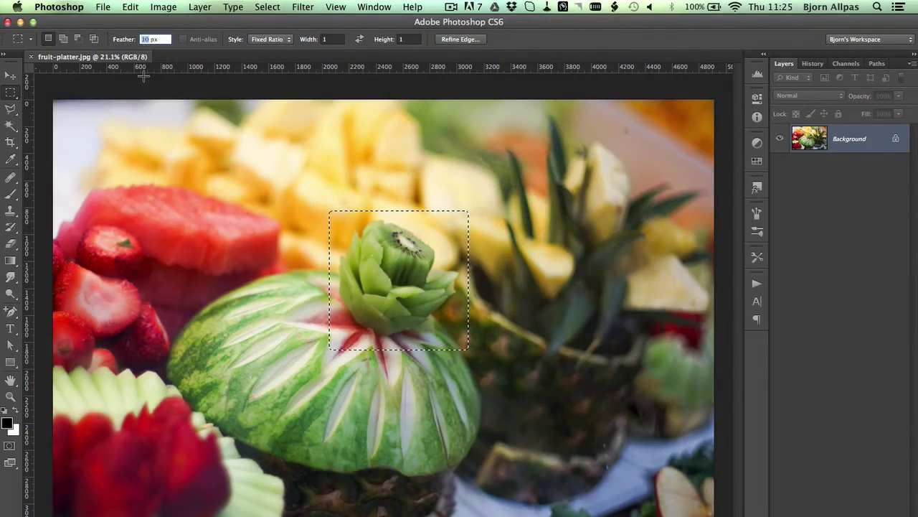
{"action": "type", "text": "0"}
{"action": "key", "text": "Return"}
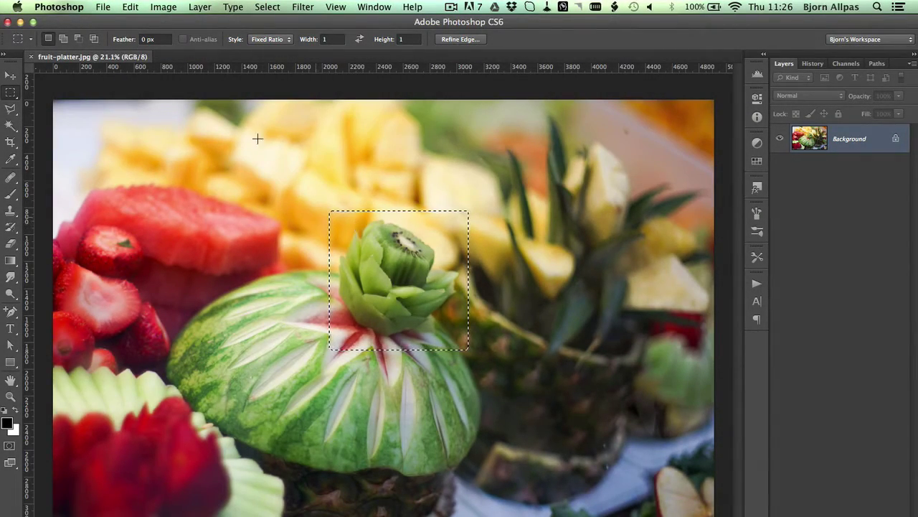
{"action": "key", "text": "super+d"}
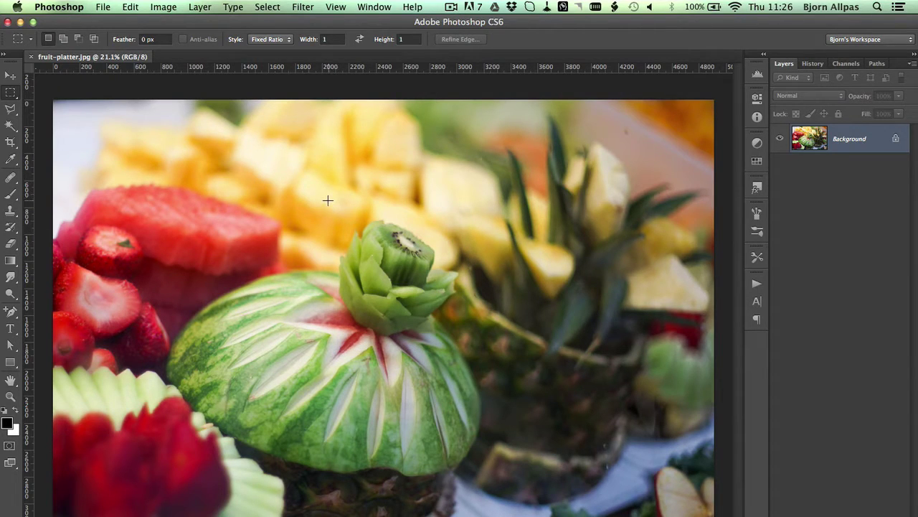
Drag a hard-edged fixed-ratio square marquee around the carved kiwi.
{"action": "left_click_drag", "start_coordinate": [328, 200], "coordinate": [472, 344]}
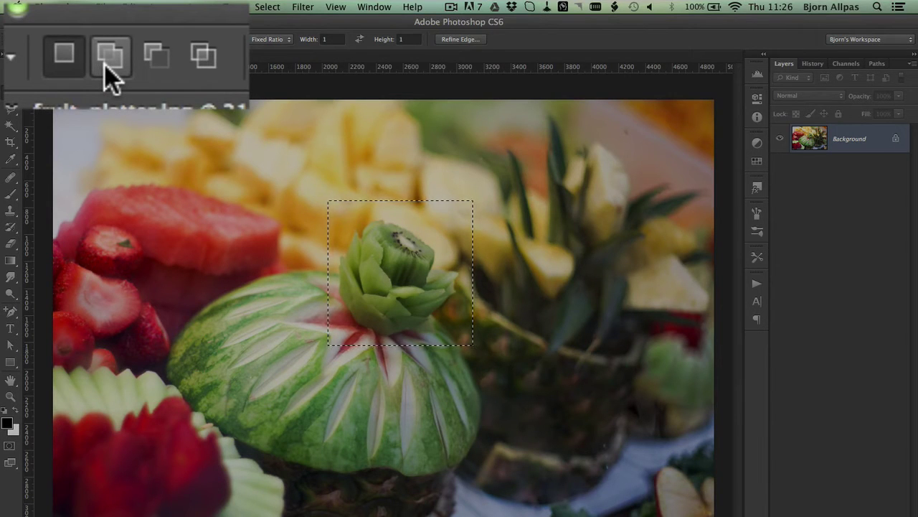
Add squares over the strawberries and above the kiwi, then subtract squares at the corner and kiwi top.
{"action": "left_click", "coordinate": [108, 65]}
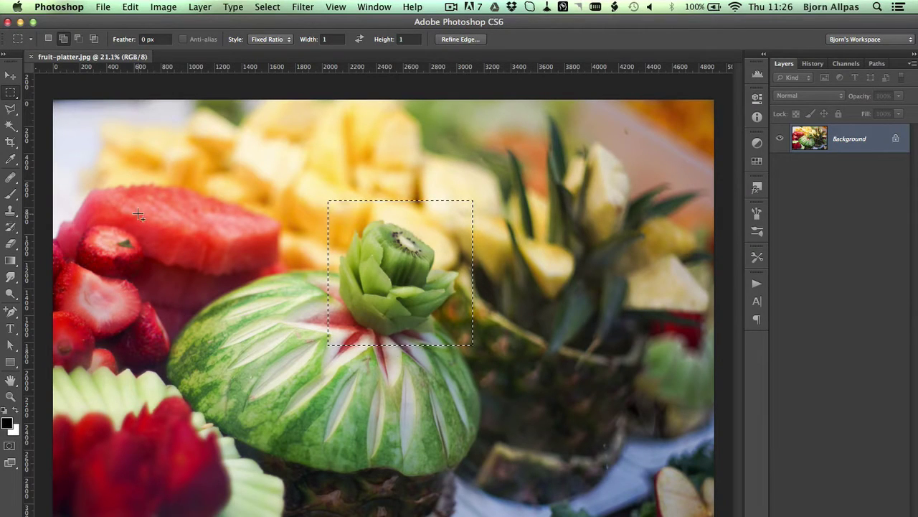
{"action": "left_click_drag", "start_coordinate": [147, 211], "coordinate": [72, 285]}
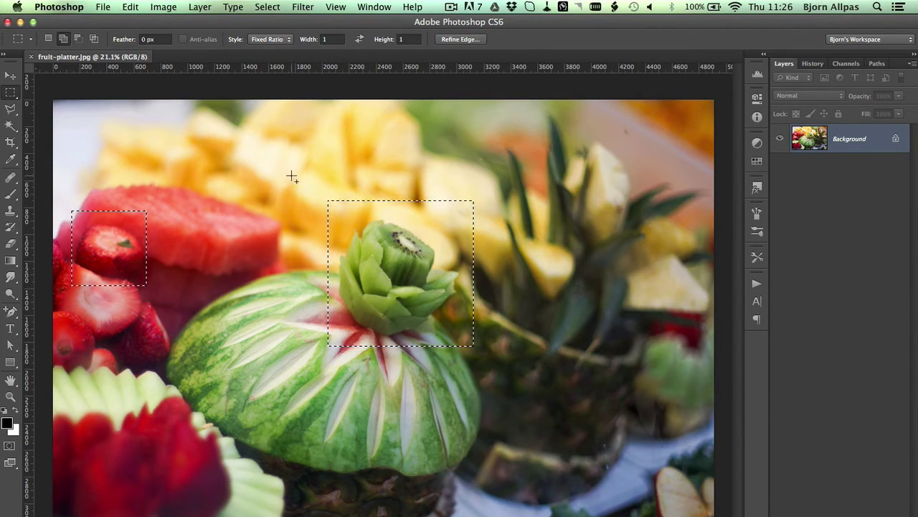
{"action": "left_click_drag", "start_coordinate": [281, 166], "coordinate": [388, 245]}
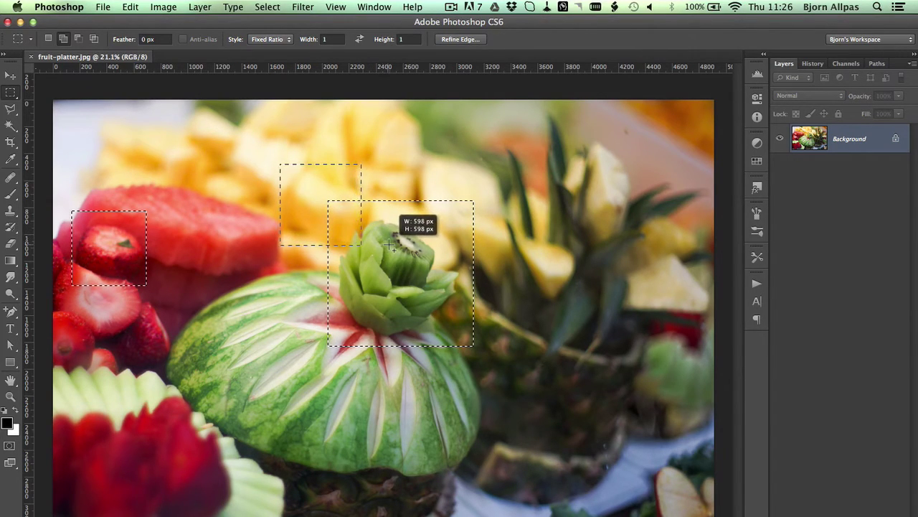
{"action": "left_click_drag", "start_coordinate": [388, 245], "coordinate": [391, 245]}
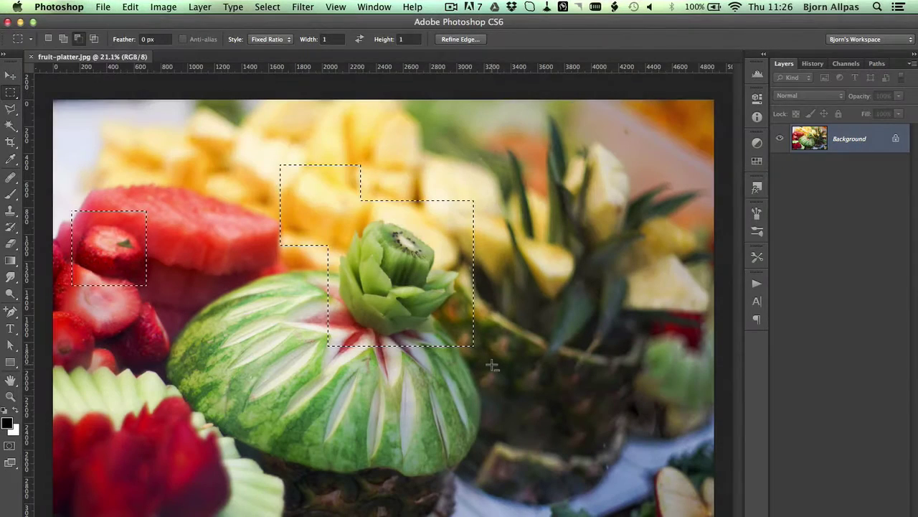
{"action": "left_click_drag", "start_coordinate": [492, 365], "coordinate": [422, 300]}
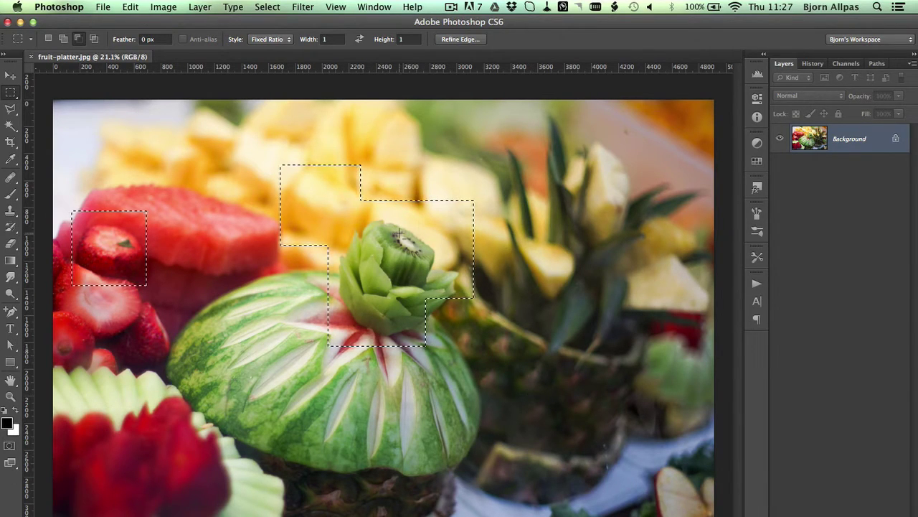
{"action": "left_click_drag", "start_coordinate": [393, 233], "coordinate": [424, 256]}
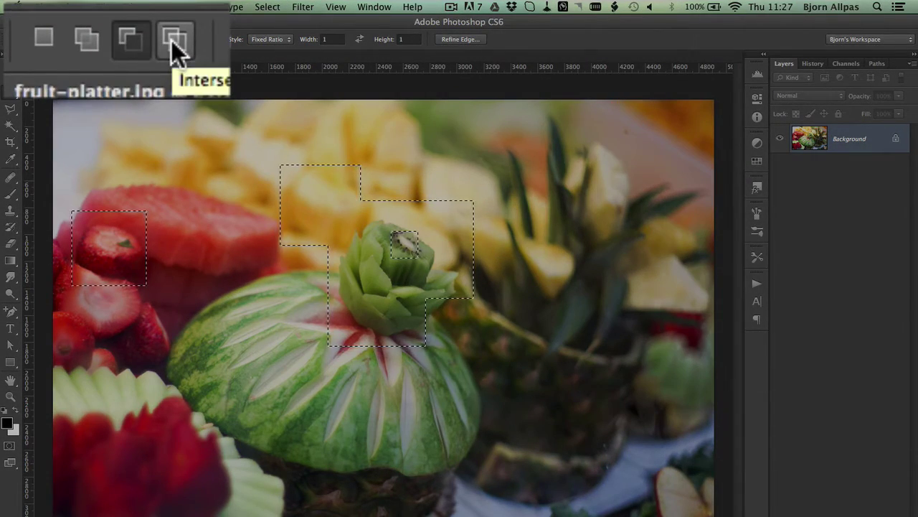
Intersect the selection with a new square over the pineapple chunks beside the kiwi.
{"action": "left_click", "coordinate": [171, 40]}
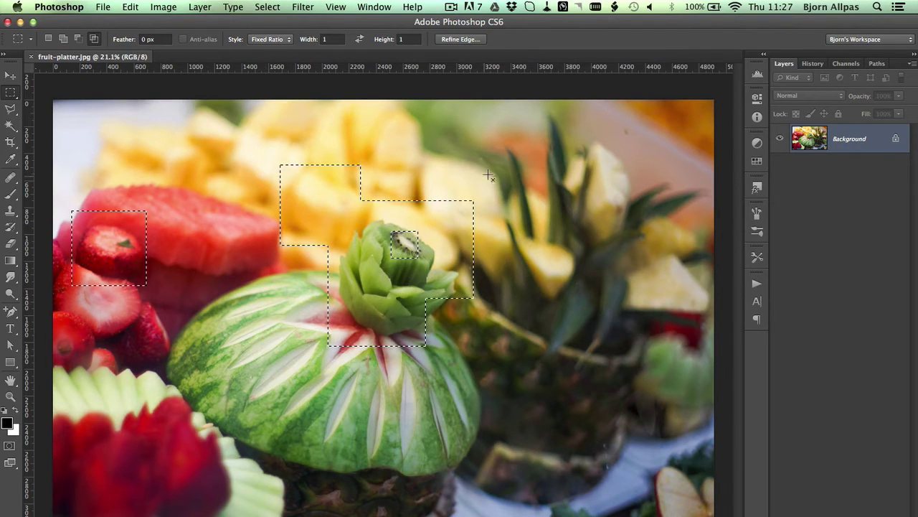
{"action": "left_click_drag", "start_coordinate": [513, 156], "coordinate": [430, 255]}
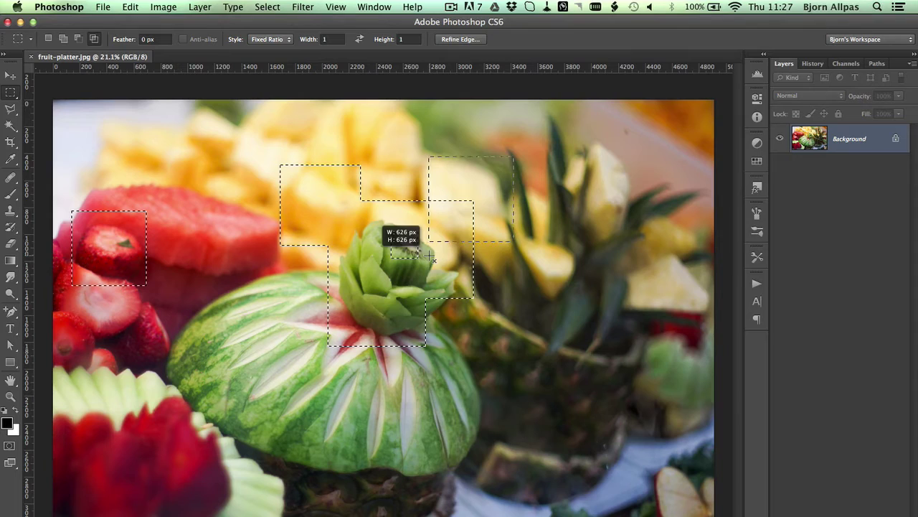
{"action": "left_click_drag", "start_coordinate": [429, 256], "coordinate": [429, 256]}
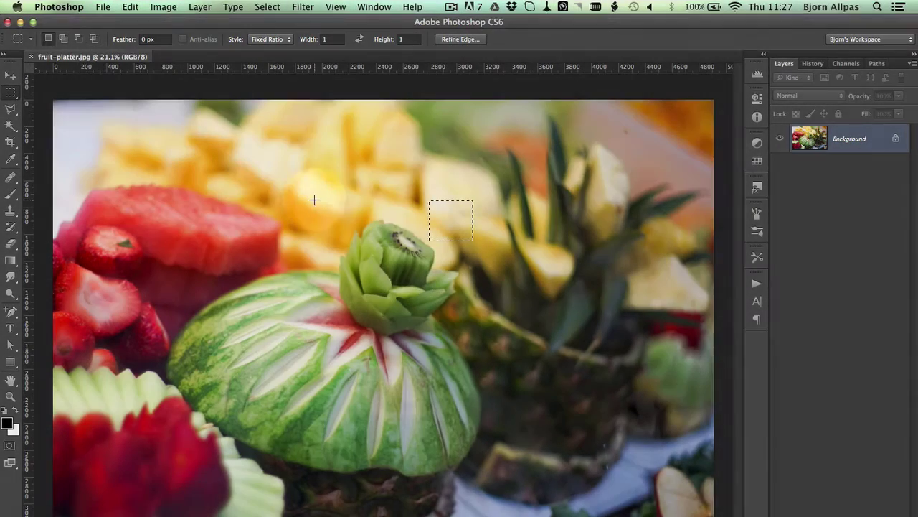
Return to New Selection mode and drag a fresh square framing the carved kiwi.
{"action": "left_click", "coordinate": [330, 210]}
{"action": "left_click_drag", "start_coordinate": [323, 204], "coordinate": [467, 342]}
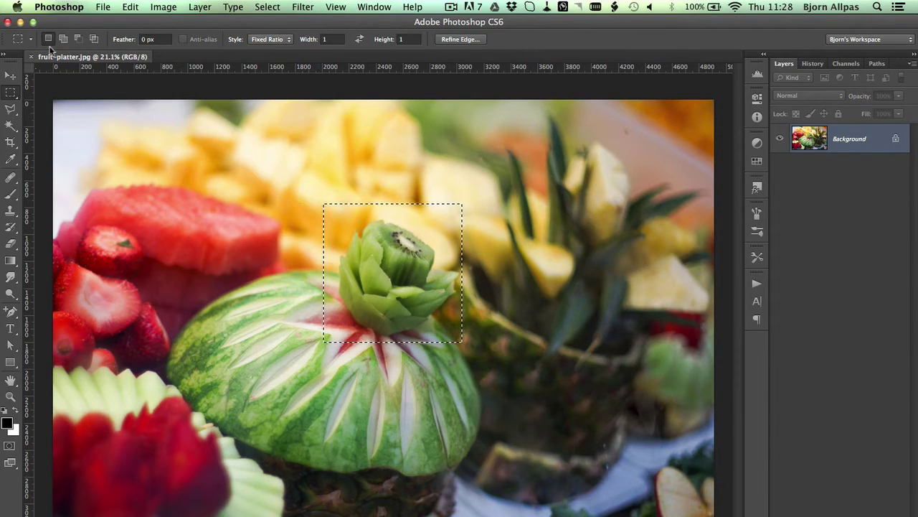
{"action": "left_click", "coordinate": [146, 38]}
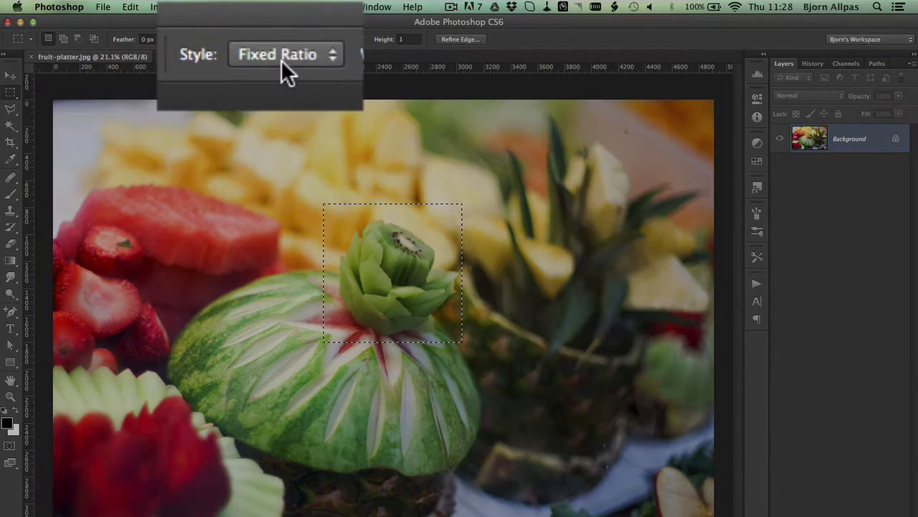
Set Style to Normal and drag a freely proportioned rectangle framing the carved kiwi.
{"action": "left_click", "coordinate": [266, 39]}
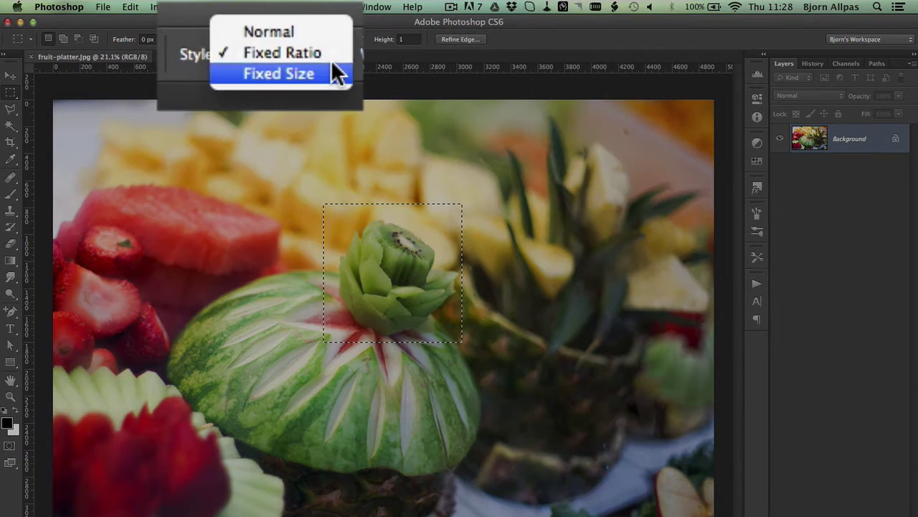
{"action": "left_click", "coordinate": [289, 29]}
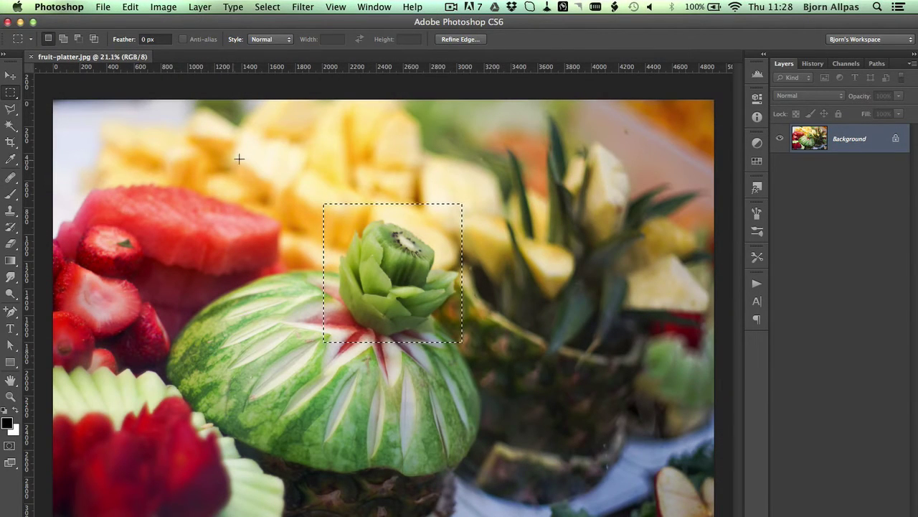
{"action": "left_click_drag", "start_coordinate": [244, 153], "coordinate": [536, 154]}
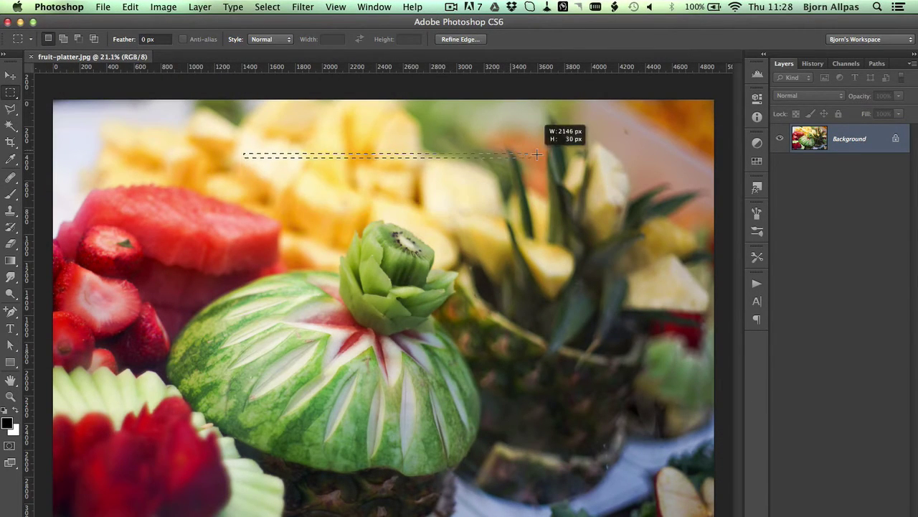
{"action": "mouse_move", "coordinate": [536, 154]}
{"action": "left_mouse_down"}
{"action": "mouse_move", "coordinate": [636, 183]}
{"action": "mouse_move", "coordinate": [551, 381]}
{"action": "mouse_move", "coordinate": [339, 495]}
{"action": "left_mouse_up"}
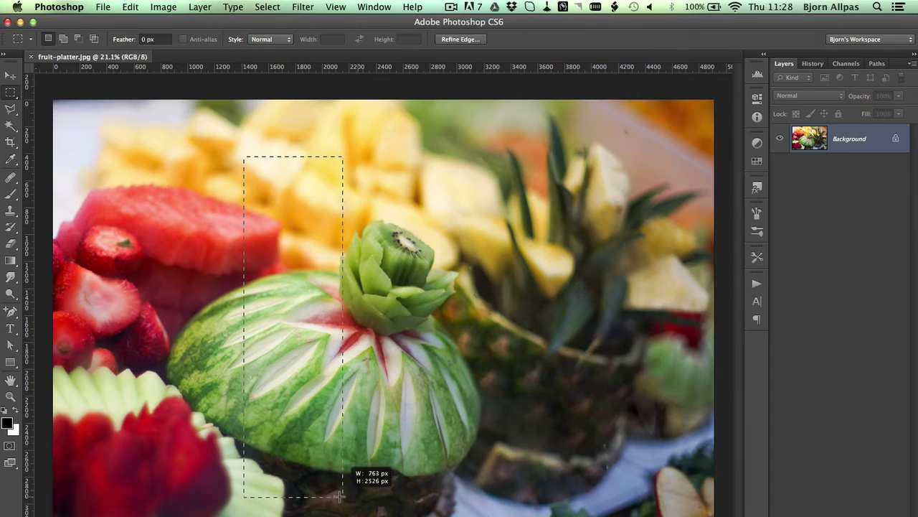
{"action": "mouse_move", "coordinate": [340, 495]}
{"action": "left_mouse_down"}
{"action": "mouse_move", "coordinate": [289, 495]}
{"action": "mouse_move", "coordinate": [598, 404]}
{"action": "left_mouse_up"}
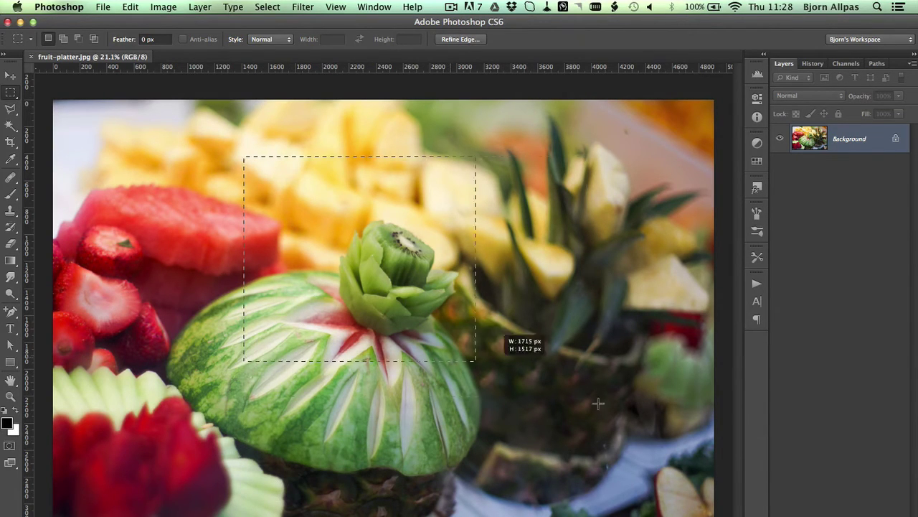
{"action": "mouse_move", "coordinate": [598, 404]}
{"action": "left_mouse_down"}
{"action": "mouse_move", "coordinate": [535, 335]}
{"action": "mouse_move", "coordinate": [638, 293]}
{"action": "mouse_move", "coordinate": [635, 259]}
{"action": "mouse_move", "coordinate": [645, 430]}
{"action": "mouse_move", "coordinate": [476, 357]}
{"action": "mouse_move", "coordinate": [303, 242]}
{"action": "mouse_move", "coordinate": [299, 213]}
{"action": "mouse_move", "coordinate": [269, 203]}
{"action": "mouse_move", "coordinate": [548, 371]}
{"action": "mouse_move", "coordinate": [625, 394]}
{"action": "mouse_move", "coordinate": [658, 452]}
{"action": "mouse_move", "coordinate": [616, 342]}
{"action": "mouse_move", "coordinate": [603, 262]}
{"action": "mouse_move", "coordinate": [499, 172]}
{"action": "mouse_move", "coordinate": [405, 251]}
{"action": "mouse_move", "coordinate": [333, 281]}
{"action": "left_mouse_up"}
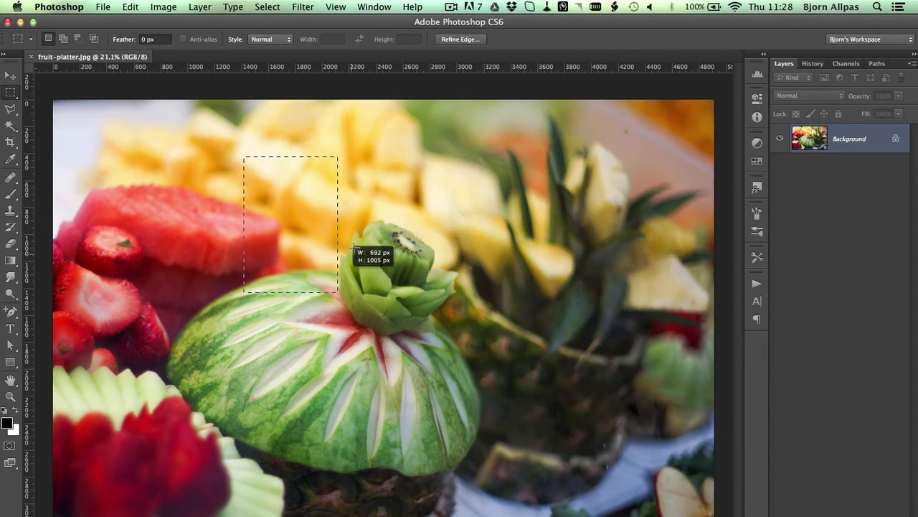
{"action": "mouse_move", "coordinate": [353, 249]}
{"action": "left_mouse_down"}
{"action": "mouse_move", "coordinate": [337, 301]}
{"action": "mouse_move", "coordinate": [309, 215]}
{"action": "mouse_move", "coordinate": [497, 389]}
{"action": "mouse_move", "coordinate": [427, 316]}
{"action": "mouse_move", "coordinate": [467, 349]}
{"action": "mouse_move", "coordinate": [329, 235]}
{"action": "mouse_move", "coordinate": [446, 305]}
{"action": "mouse_move", "coordinate": [457, 336]}
{"action": "mouse_move", "coordinate": [470, 342]}
{"action": "left_mouse_up"}
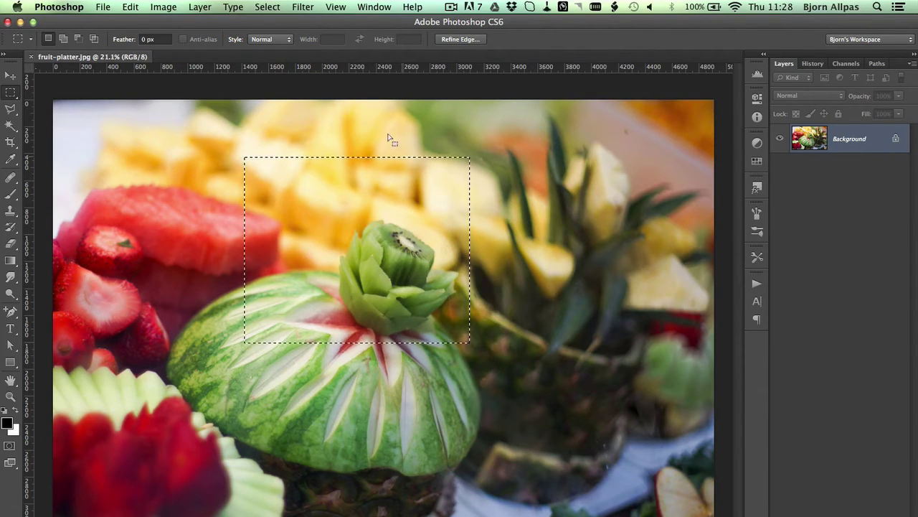
{"action": "left_click", "coordinate": [290, 40]}
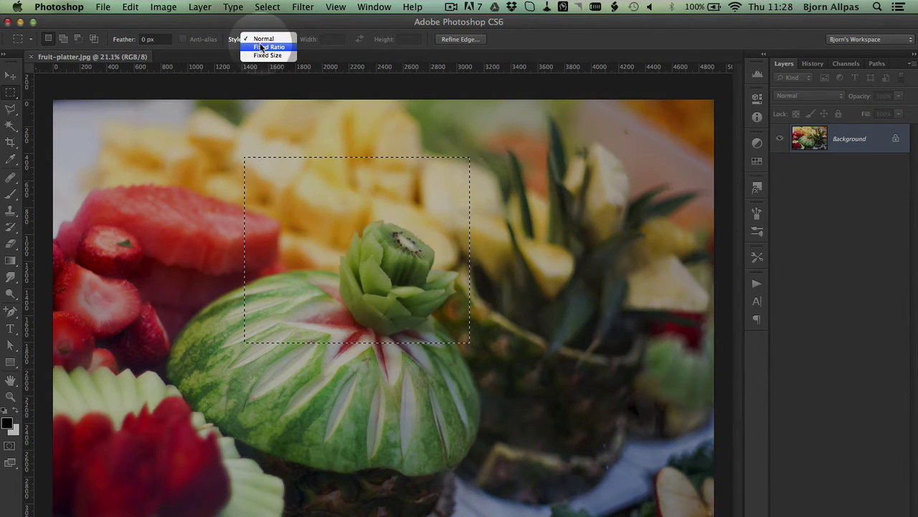
Switch Style to Fixed Ratio, set the height ratio to 2, and draw trial selections.
{"action": "left_click", "coordinate": [263, 47]}
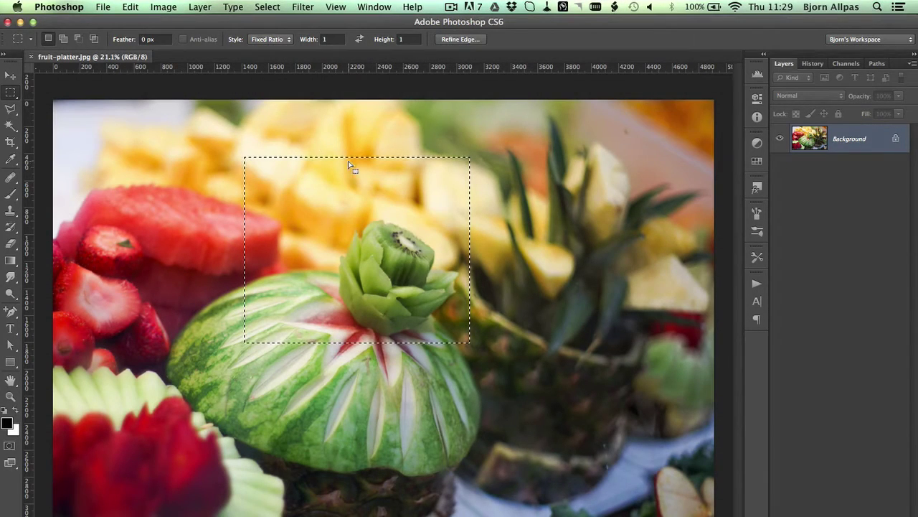
{"action": "left_click_drag", "start_coordinate": [496, 199], "coordinate": [381, 323]}
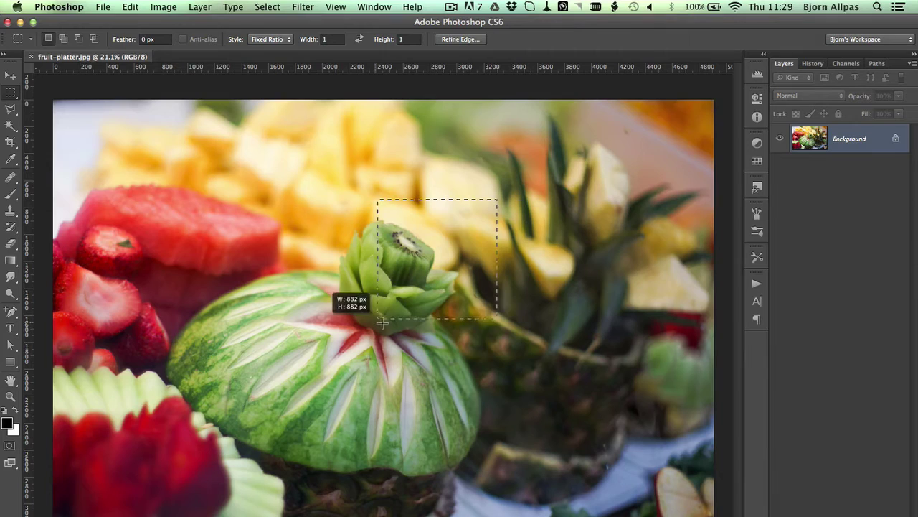
{"action": "mouse_move", "coordinate": [382, 323]}
{"action": "left_mouse_down"}
{"action": "mouse_move", "coordinate": [470, 303]}
{"action": "mouse_move", "coordinate": [356, 340]}
{"action": "left_mouse_up"}
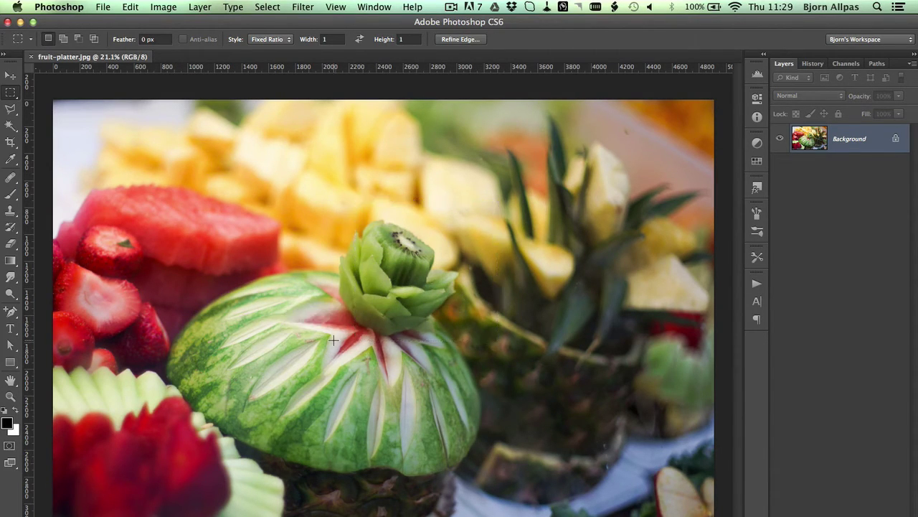
{"action": "left_click", "coordinate": [410, 41]}
{"action": "type", "text": "2"}
{"action": "key", "text": "Tab"}
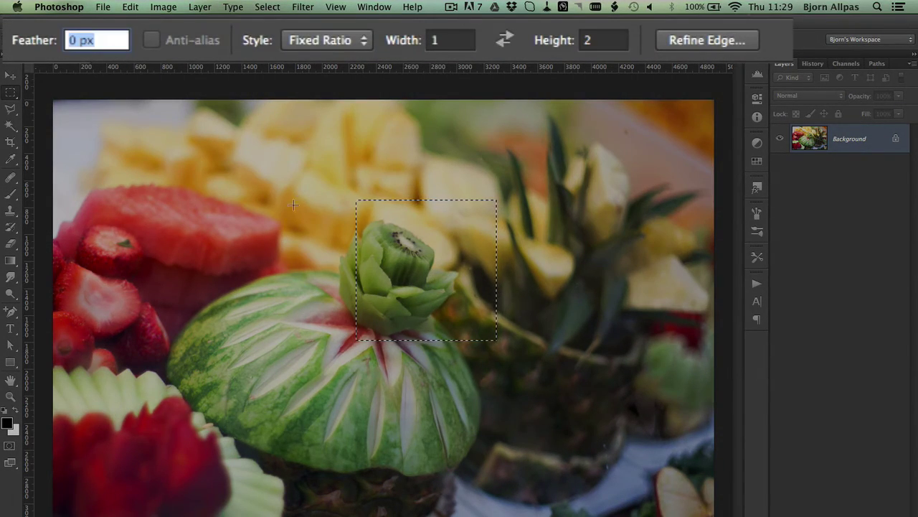
{"action": "left_click_drag", "start_coordinate": [226, 191], "coordinate": [387, 295]}
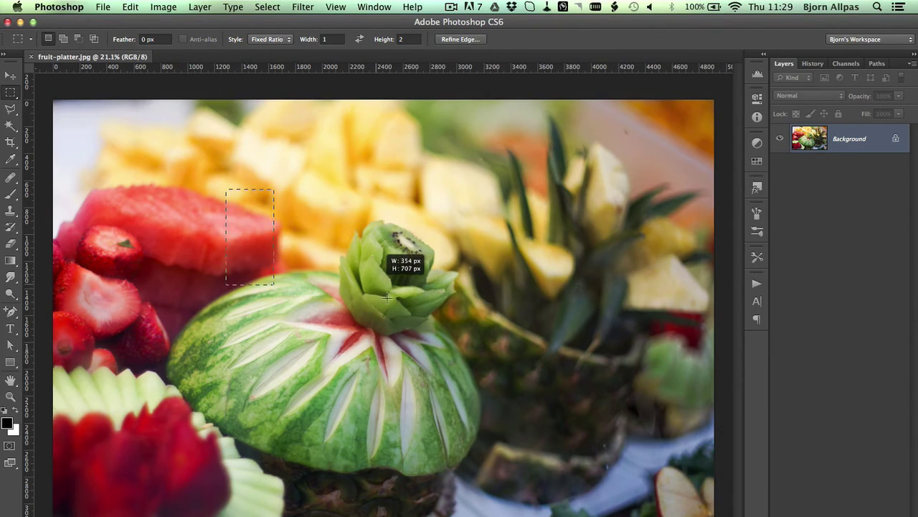
{"action": "left_click_drag", "start_coordinate": [388, 296], "coordinate": [483, 423]}
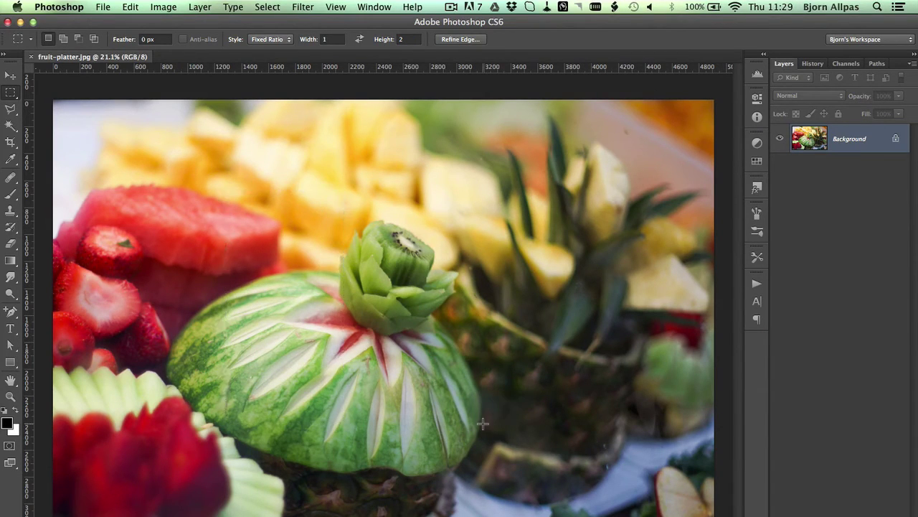
Set the width ratio to 2.5 and draw a 2.5:2 rectangle beside the kiwi.
{"action": "double_click", "coordinate": [328, 38]}
{"action": "type", "text": "2"}
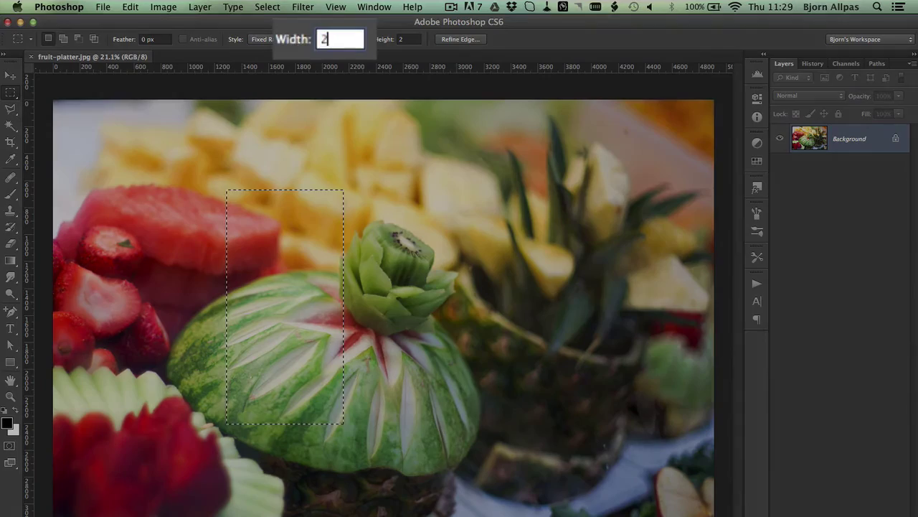
{"action": "type", "text": ".5"}
{"action": "mouse_move", "coordinate": [371, 170]}
{"action": "left_mouse_down"}
{"action": "mouse_move", "coordinate": [400, 221]}
{"action": "mouse_move", "coordinate": [564, 387]}
{"action": "left_mouse_up"}
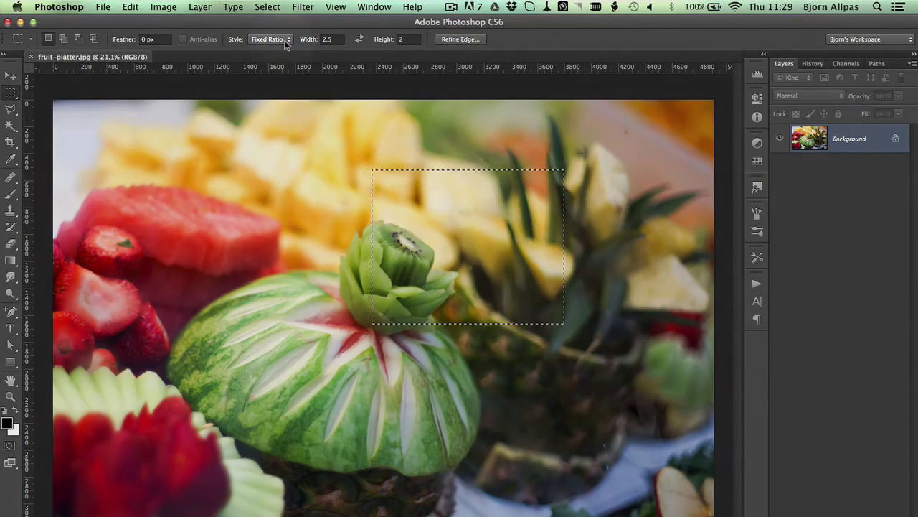
Place a 64 px Fixed Size selection on the pineapple chunks, then set Style back to Normal.
{"action": "left_click", "coordinate": [270, 39]}
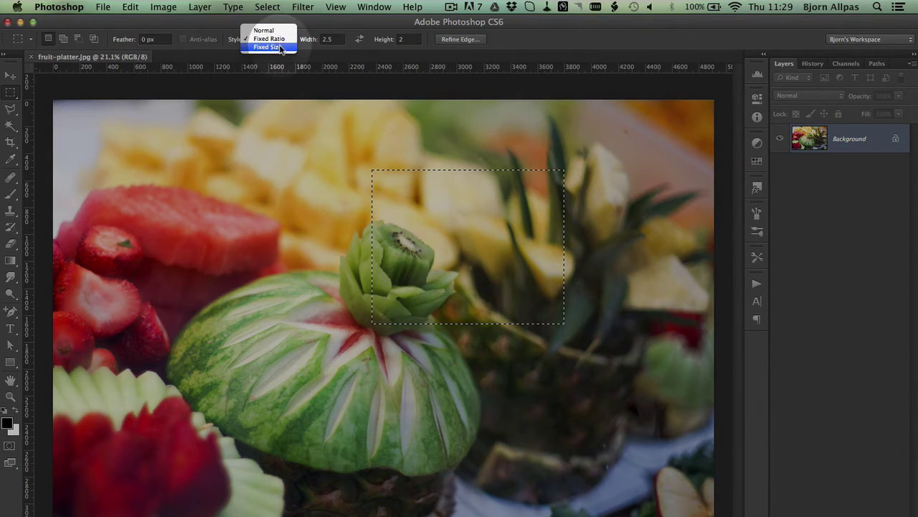
{"action": "left_click", "coordinate": [281, 47]}
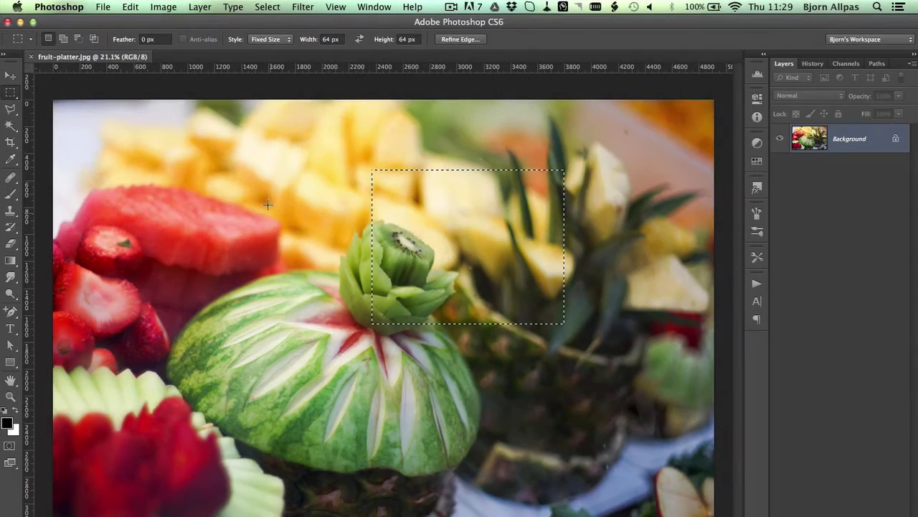
{"action": "left_click", "coordinate": [267, 199]}
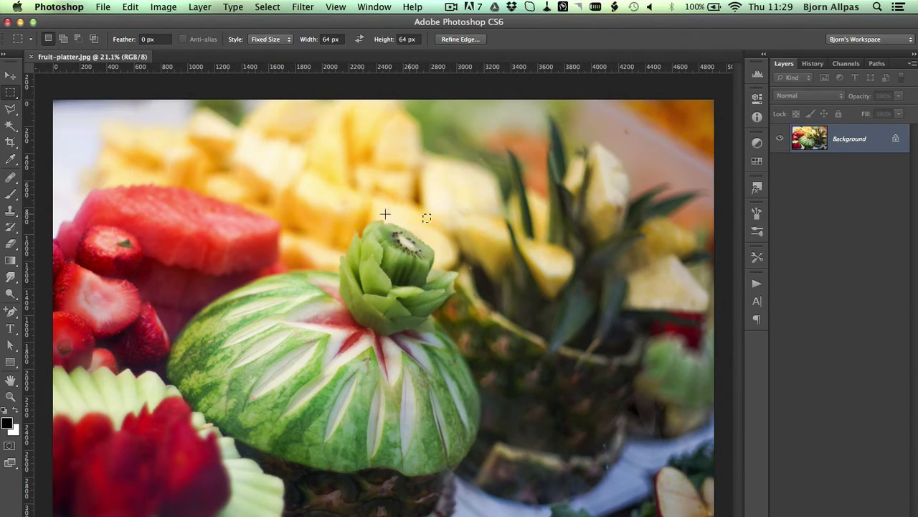
{"action": "left_click_drag", "start_coordinate": [386, 214], "coordinate": [311, 256]}
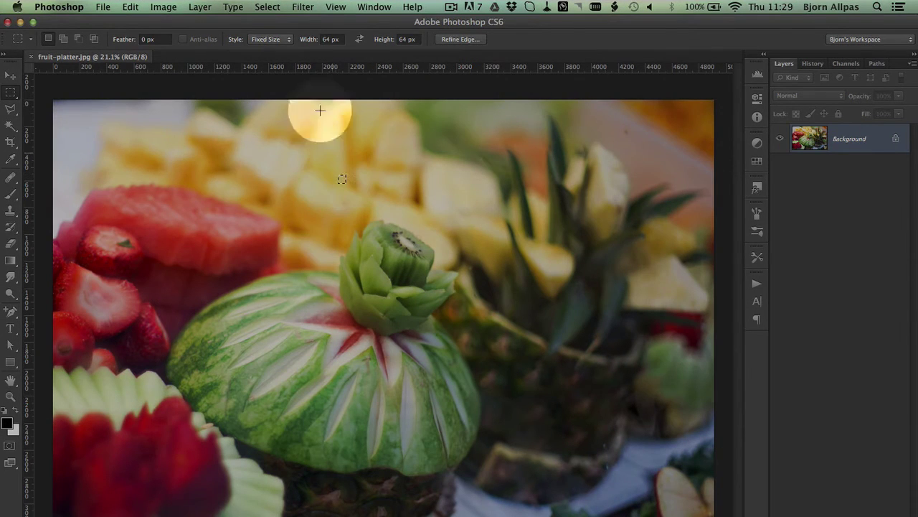
{"action": "left_click", "coordinate": [269, 39]}
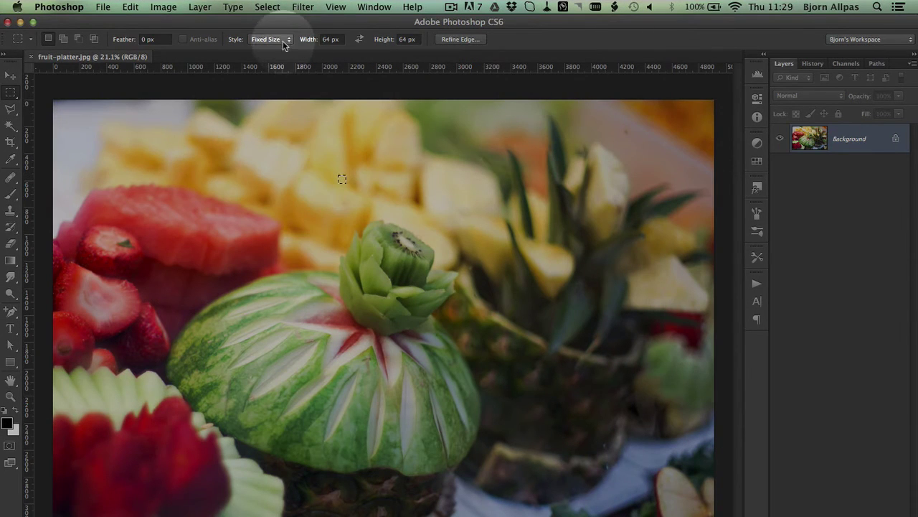
{"action": "left_click", "coordinate": [265, 22]}
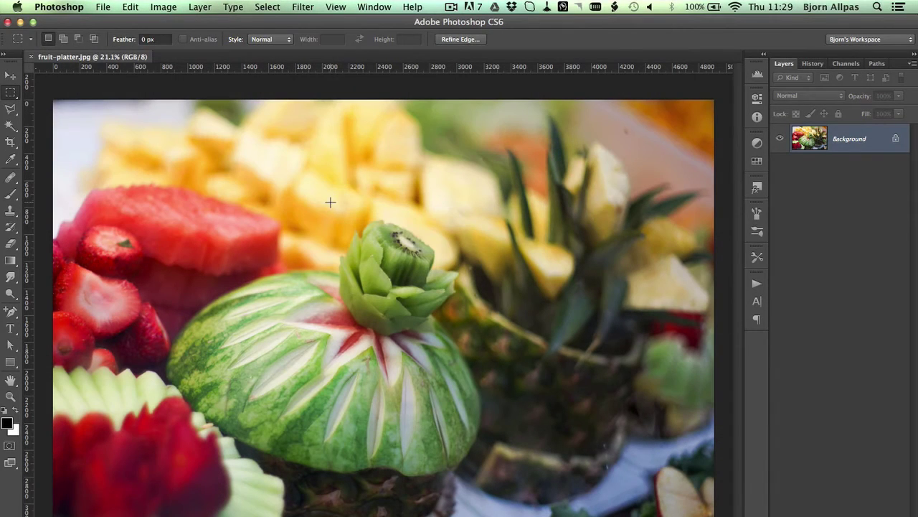
Drag a freeform rectangle from above-left of the kiwi down over the watermelon top.
{"action": "left_click_drag", "start_coordinate": [330, 202], "coordinate": [492, 336]}
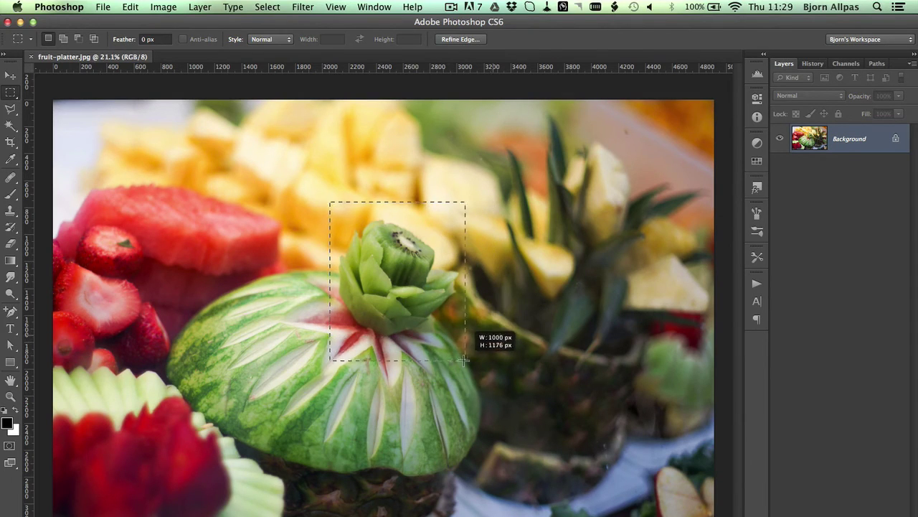
{"action": "left_click_drag", "start_coordinate": [492, 335], "coordinate": [464, 360]}
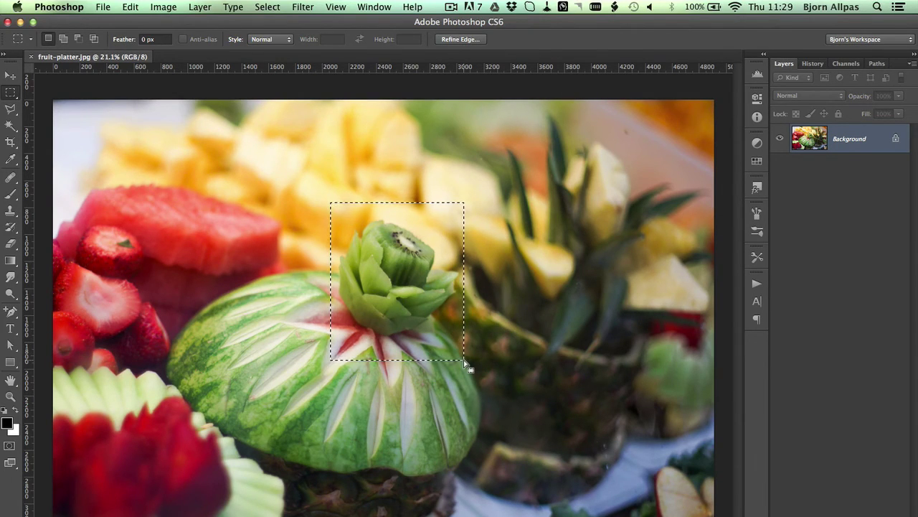